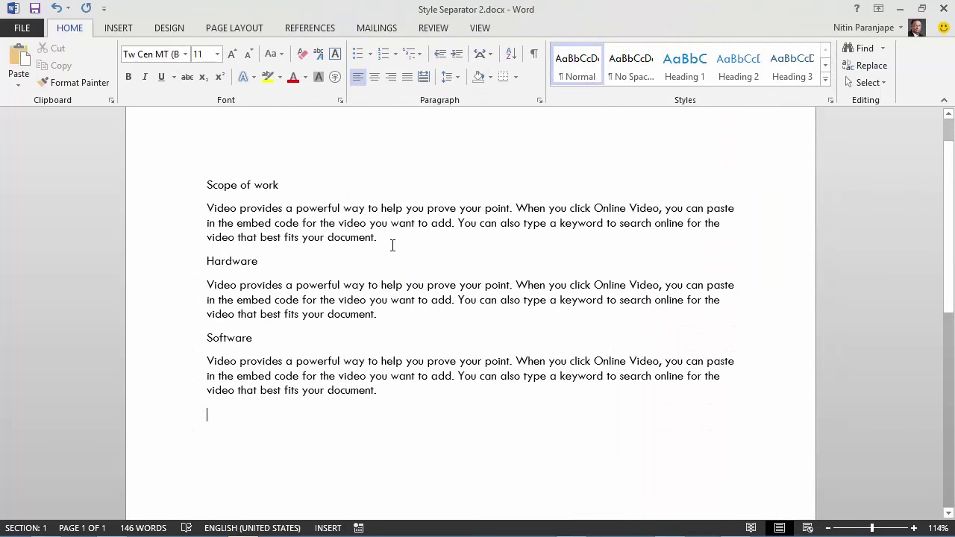
- Apply the Heading 1 style to "Scope of work" and the Heading 2 style to "Hardware" and "Software"
click(282, 187)
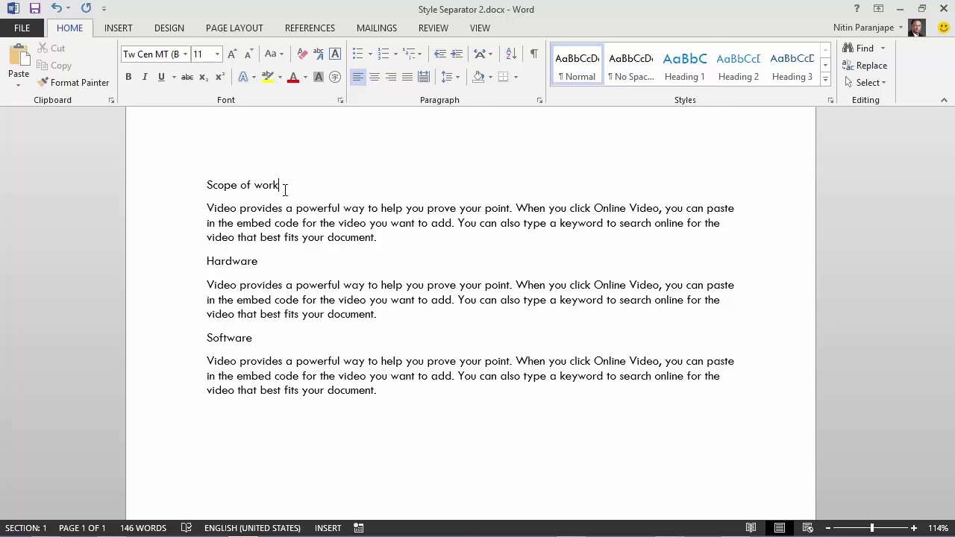
click(689, 76)
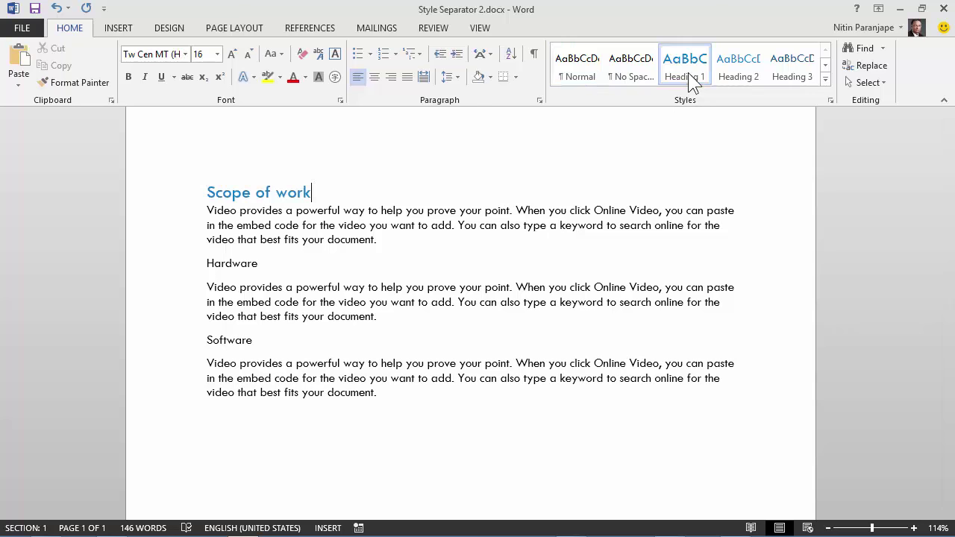
click(294, 266)
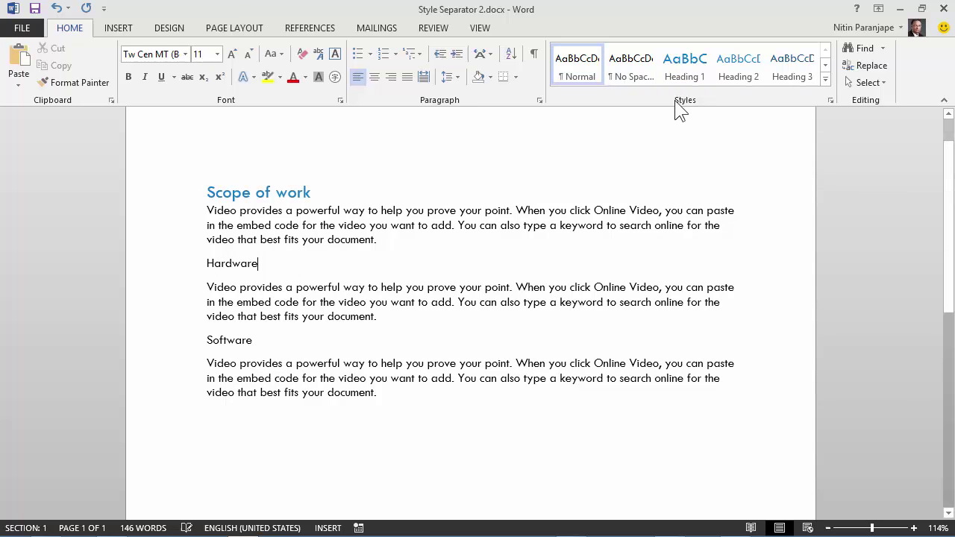
click(721, 72)
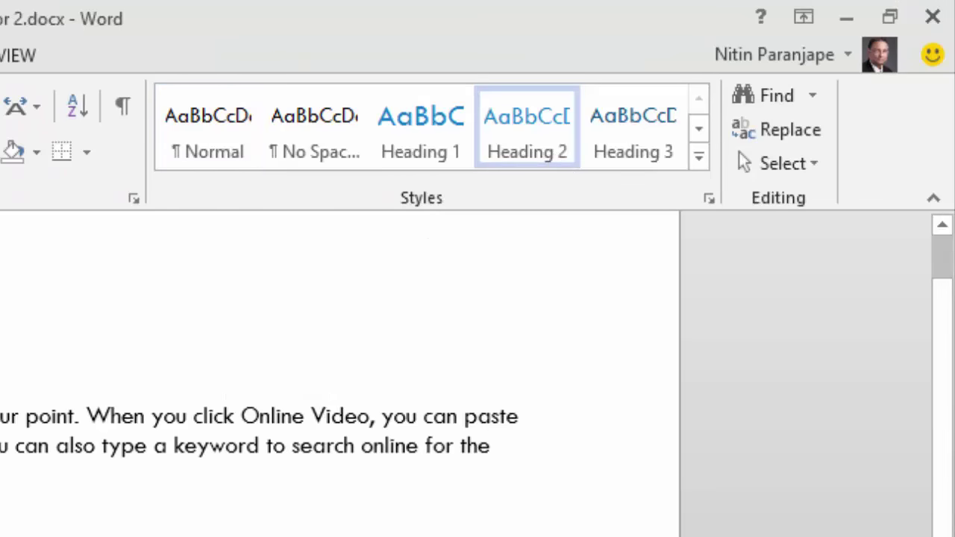
click(527, 128)
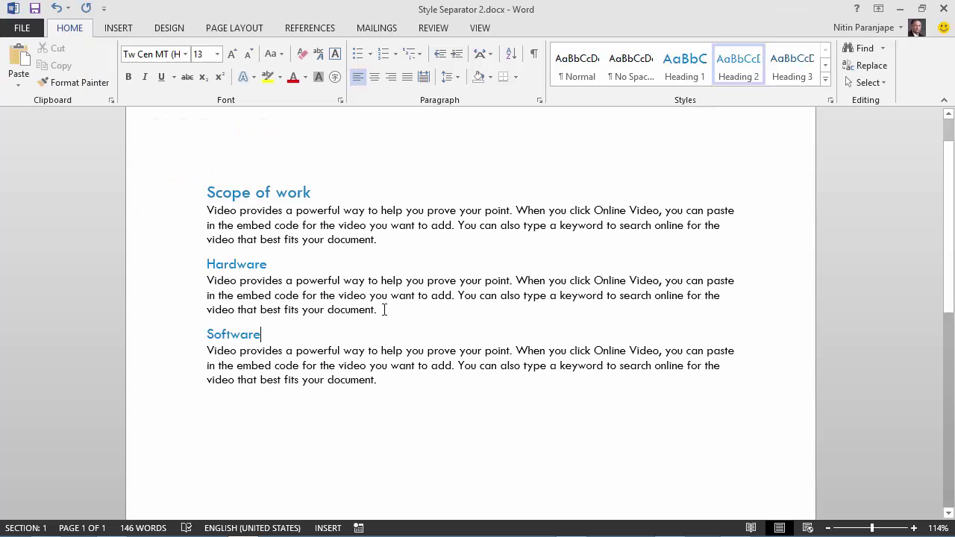
- Show the Navigation Pane and use it to jump through the Scope of work, Hardware and Software headings
click(480, 28)
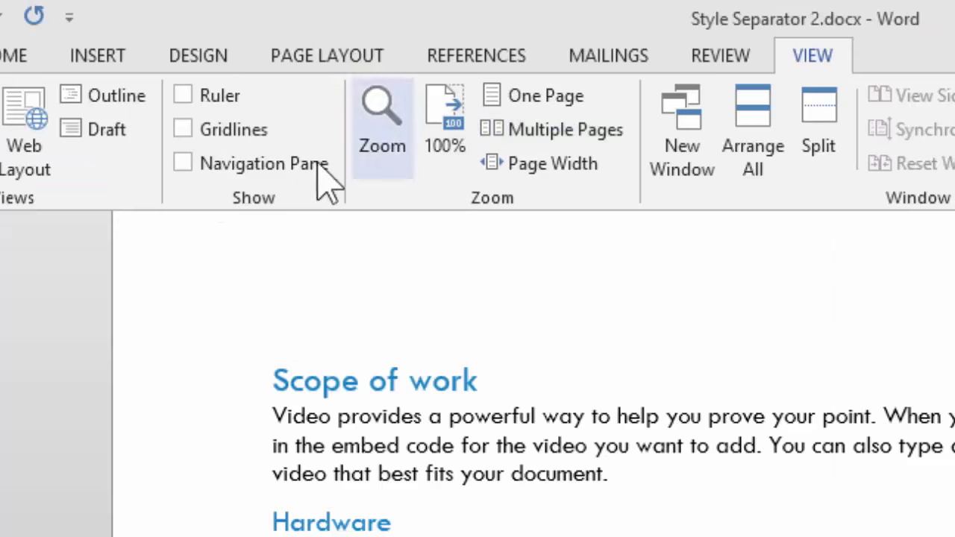
click(247, 163)
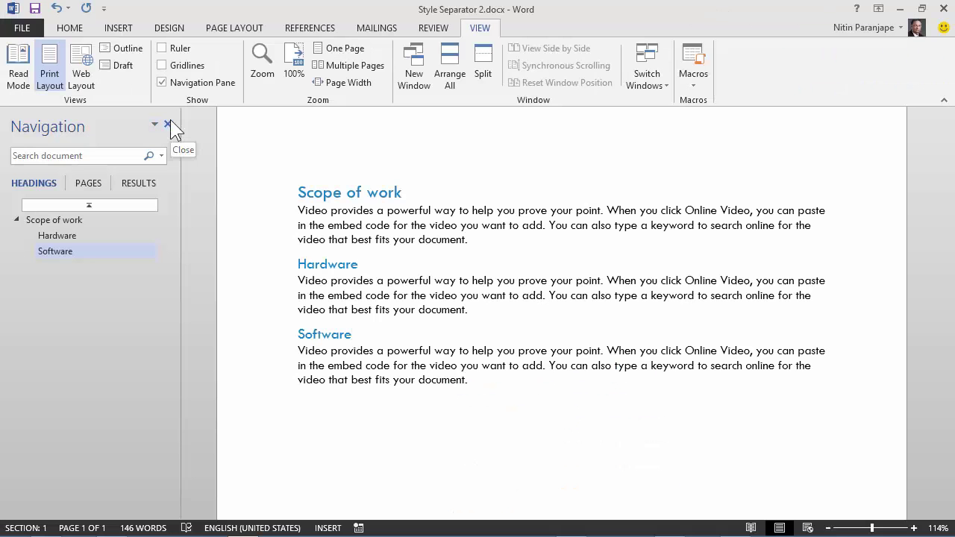
click(83, 218)
click(82, 237)
click(82, 250)
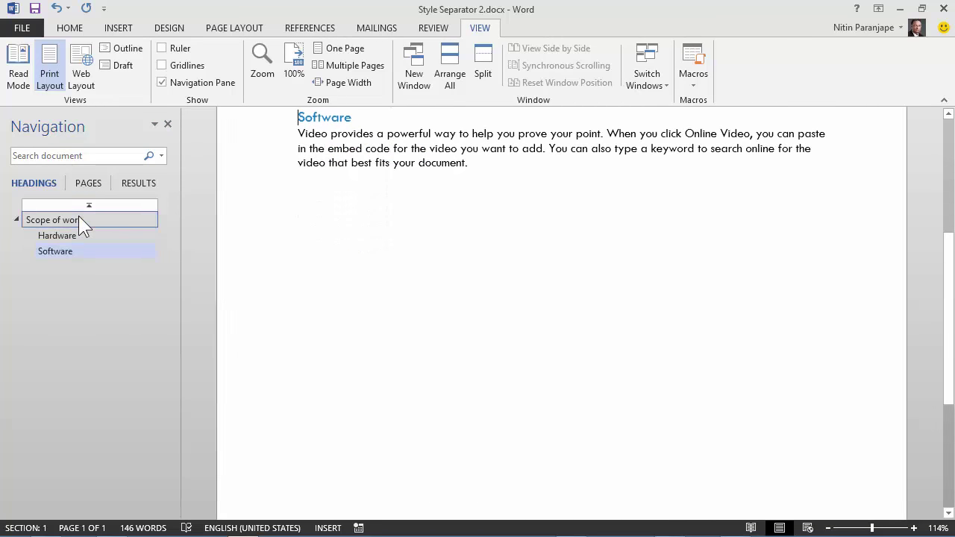
click(86, 219)
scroll(332, 258, up, 3)
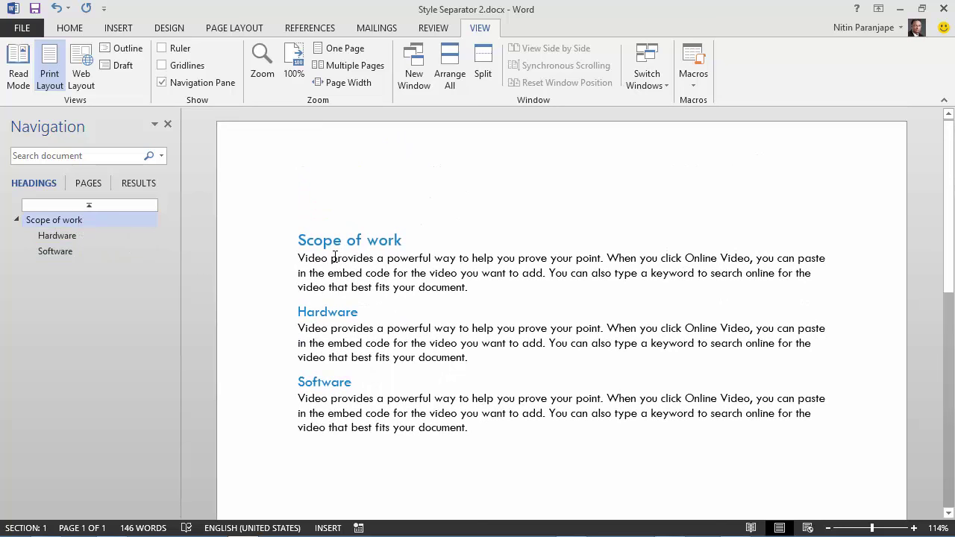
- Add an empty Normal-style paragraph above "Scope of work" and insert an Automatic Table 1 table of contents there
key(Return)
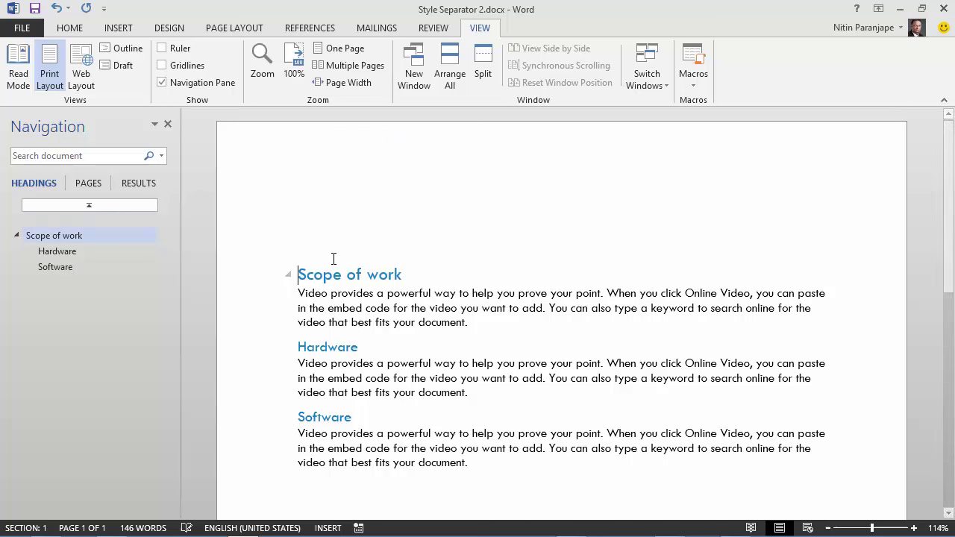
key(Up)
key(ctrl+shift+n)
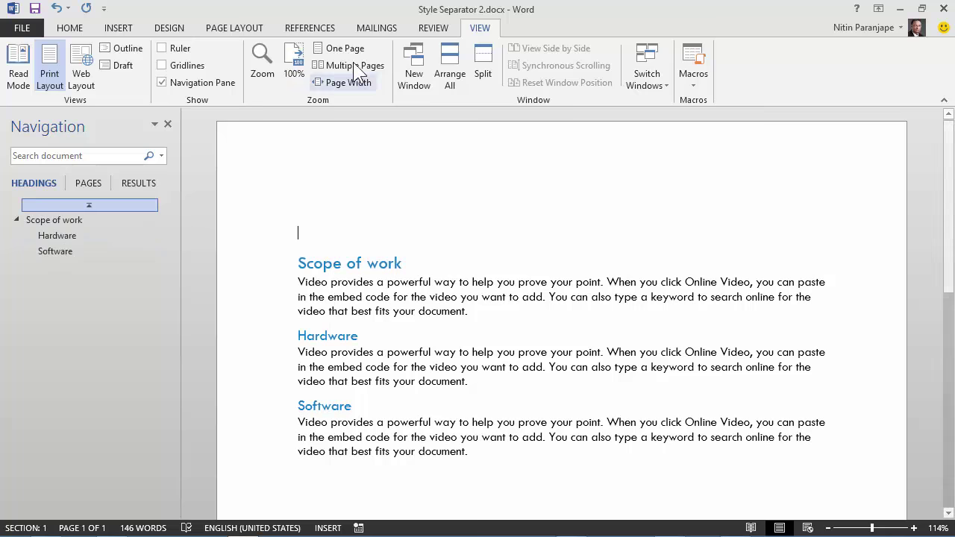
click(321, 33)
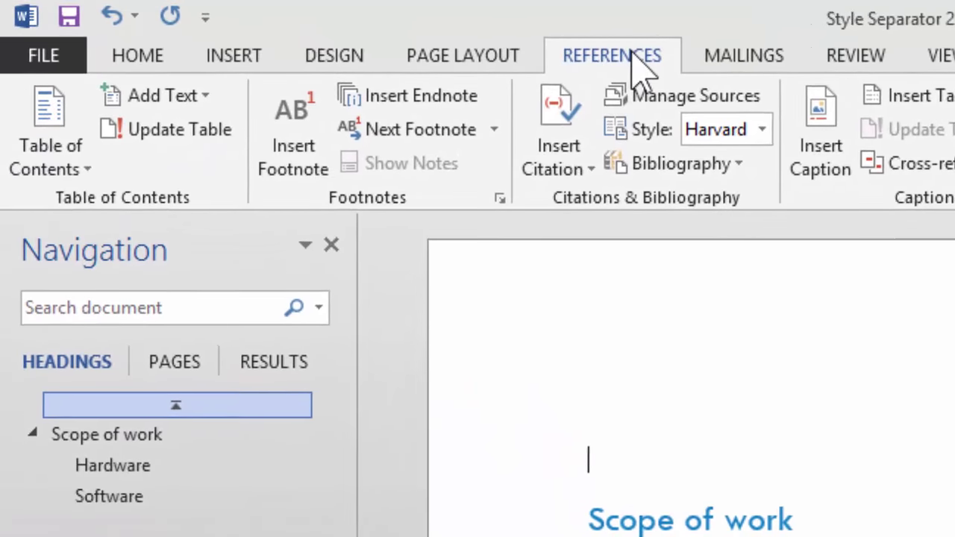
click(43, 170)
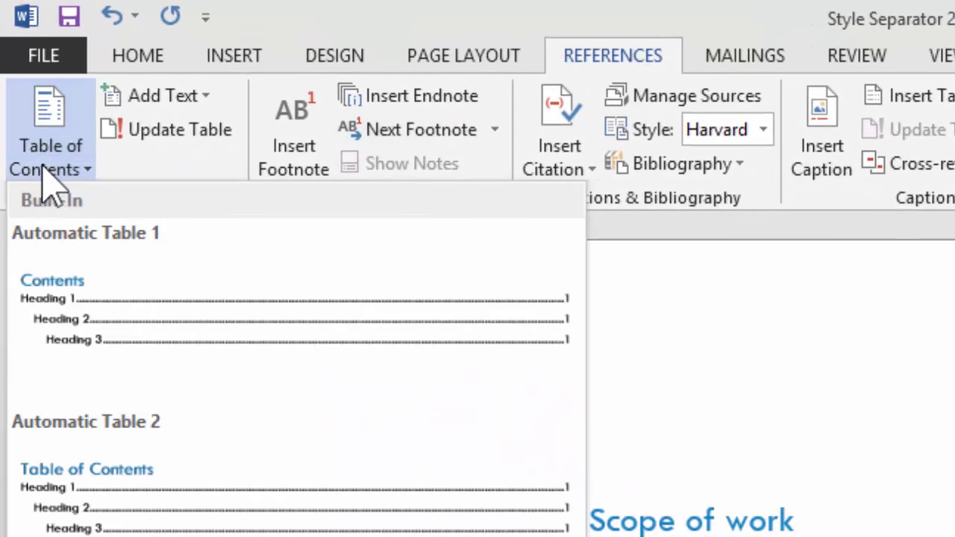
click(191, 322)
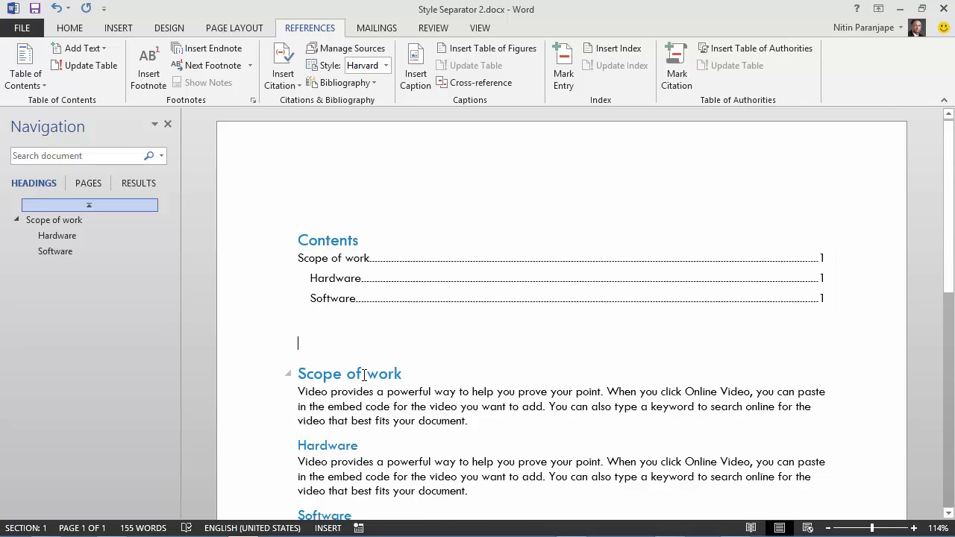
- Place the cursor at the end of the Hardware heading and display the paragraph and formatting marks
click(70, 30)
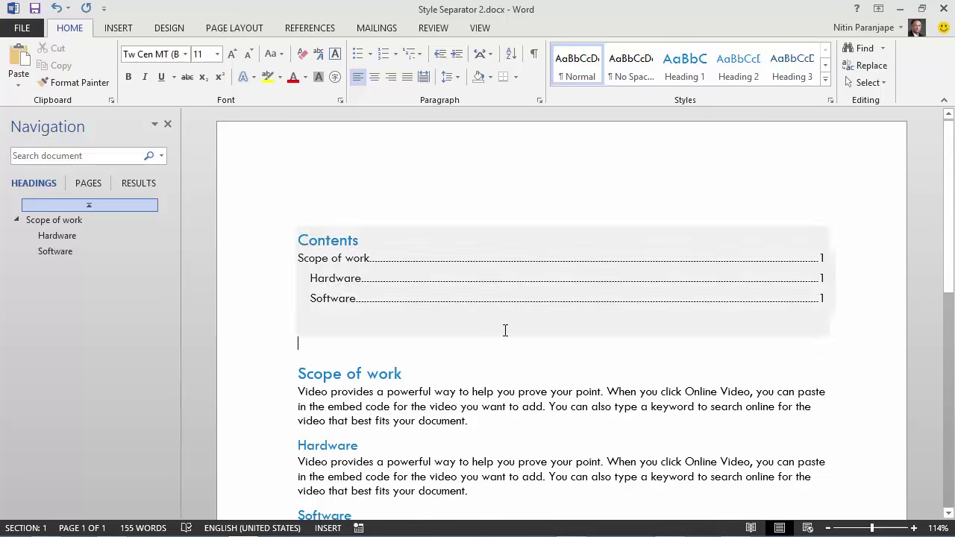
scroll(440, 422, down, 3)
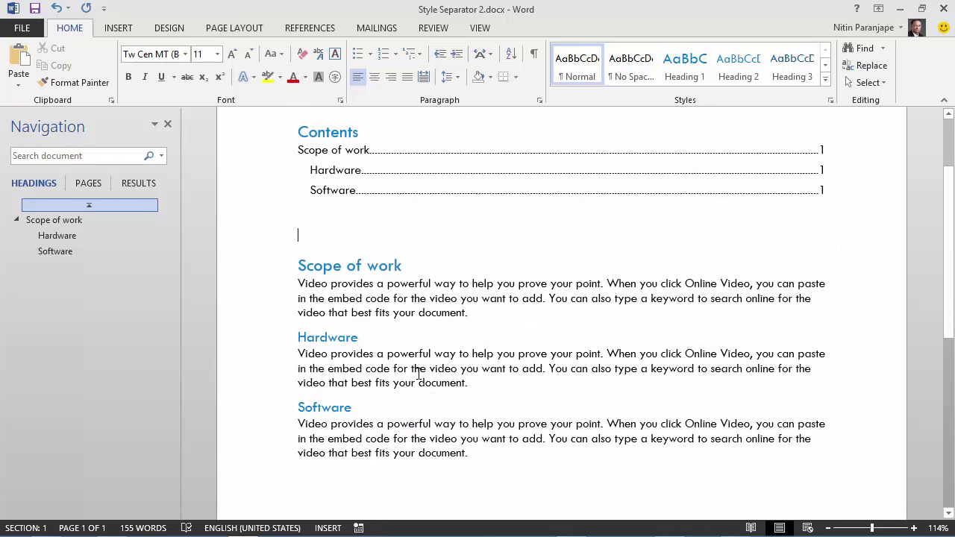
click(370, 339)
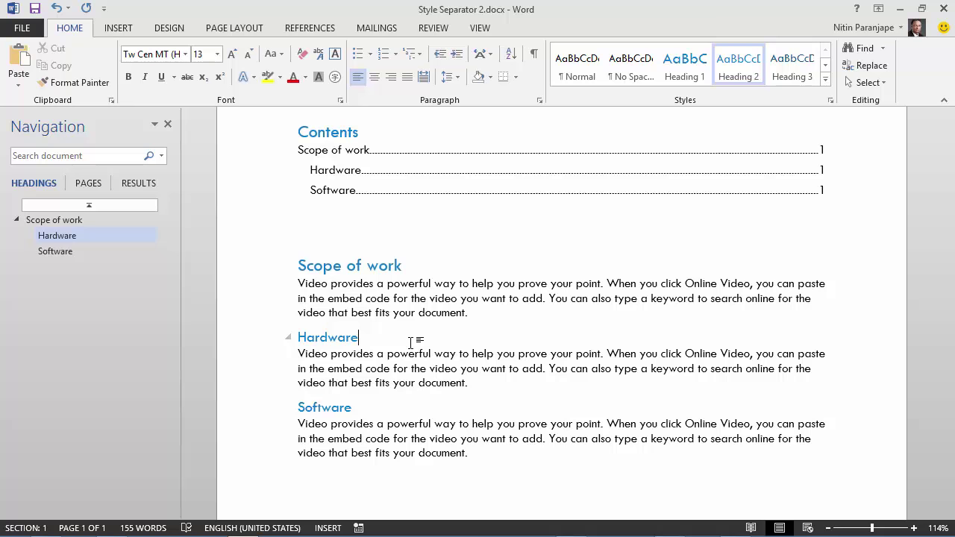
click(533, 55)
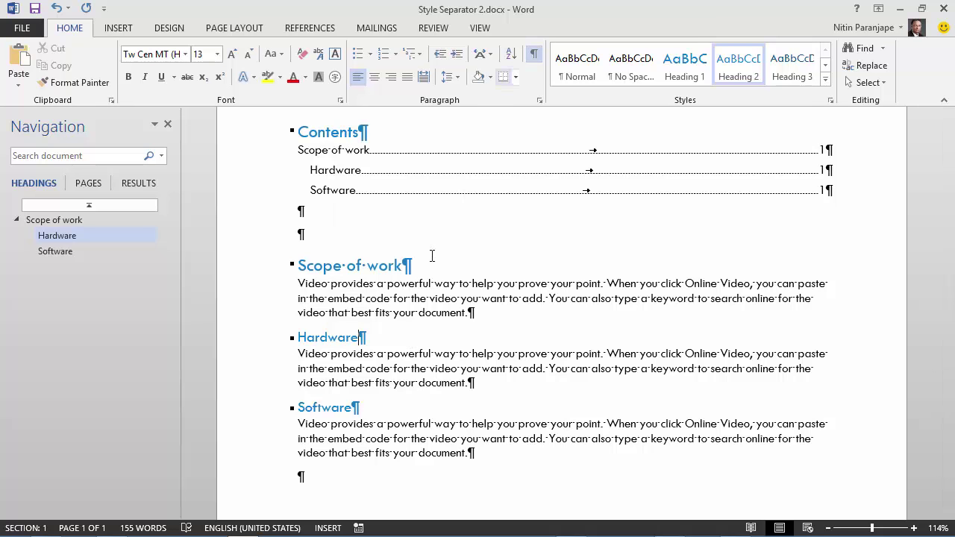
- Try to merge the Hardware heading with its body text by deleting the paragraph mark, and update the entire table of contents
click(407, 334)
key(Delete)
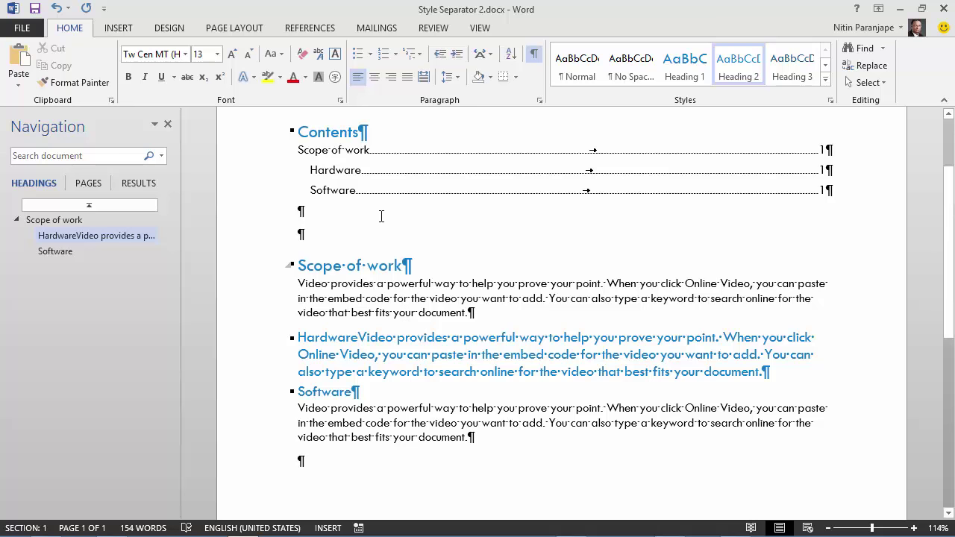
right_click(366, 171)
click(430, 261)
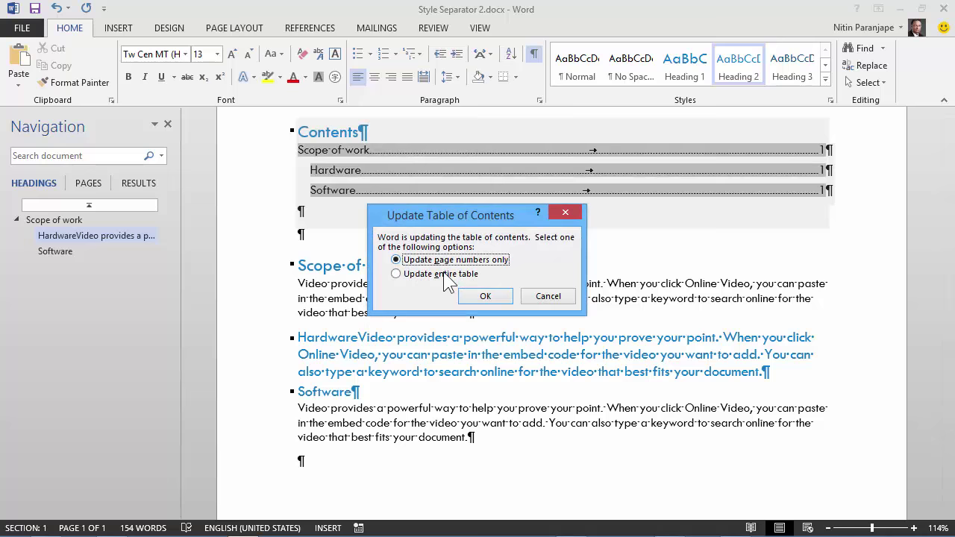
click(407, 271)
click(465, 297)
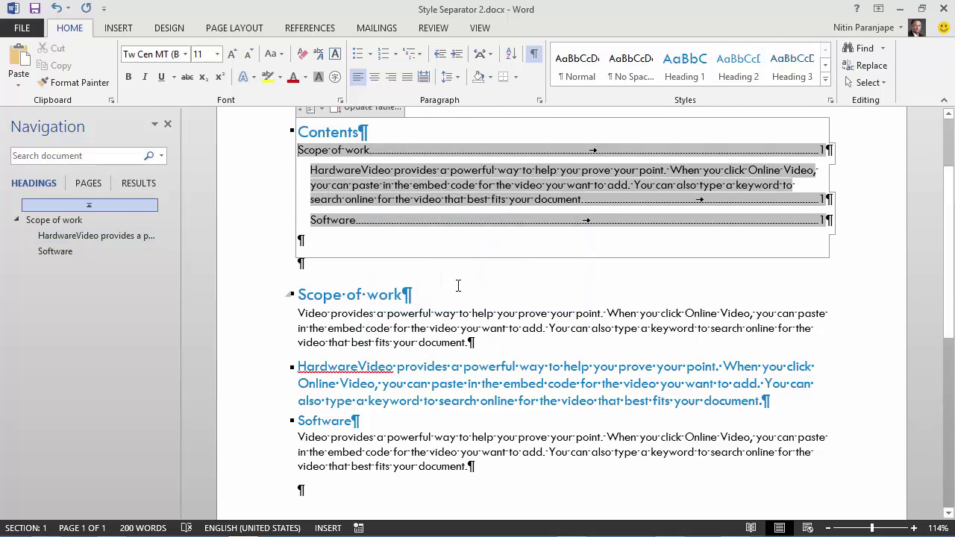
- Undo the table of contents update and the deletion of the Hardware heading's paragraph mark
key(ctrl+z)
key(ctrl+z)
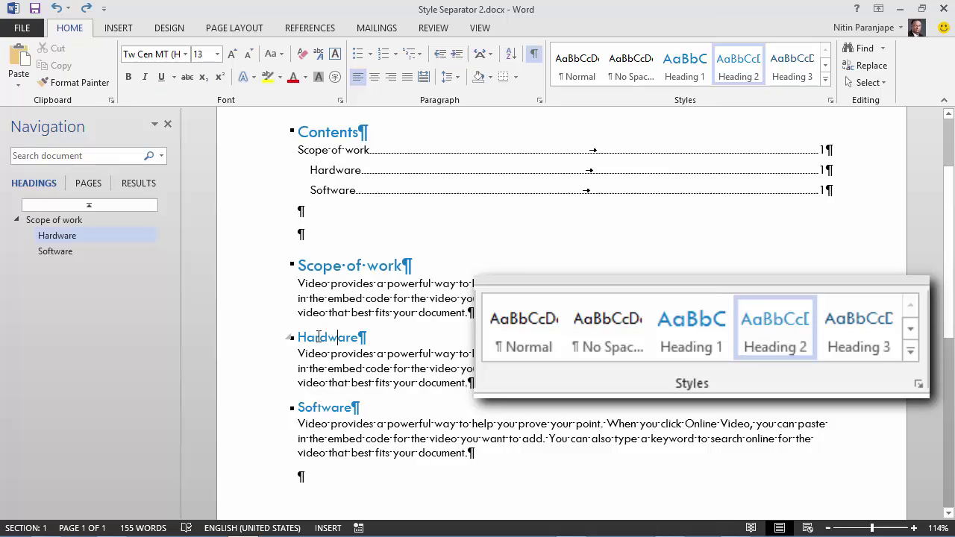
- Check the styles of the Hardware body text and heading, including the heading's paragraph mark, ending with the cursor after "Hardware"
click(390, 360)
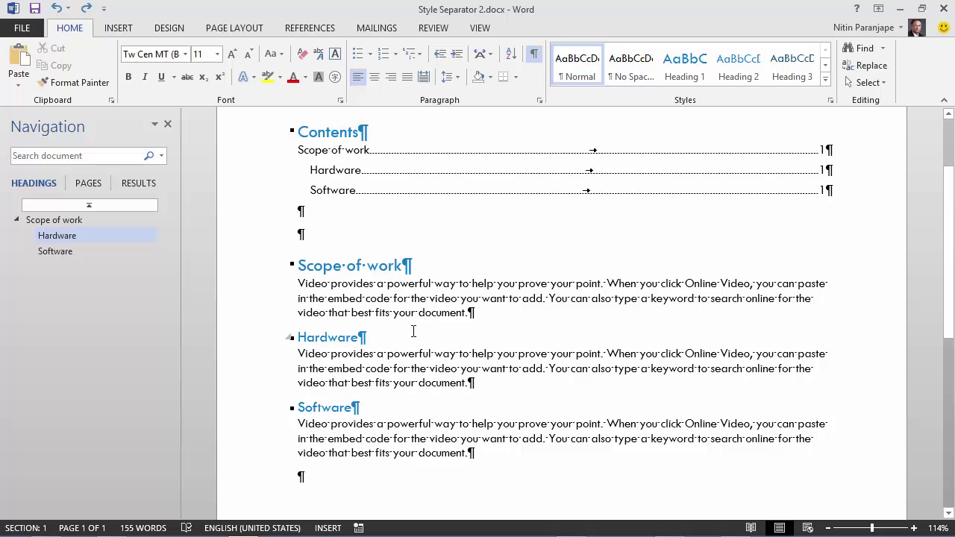
click(370, 338)
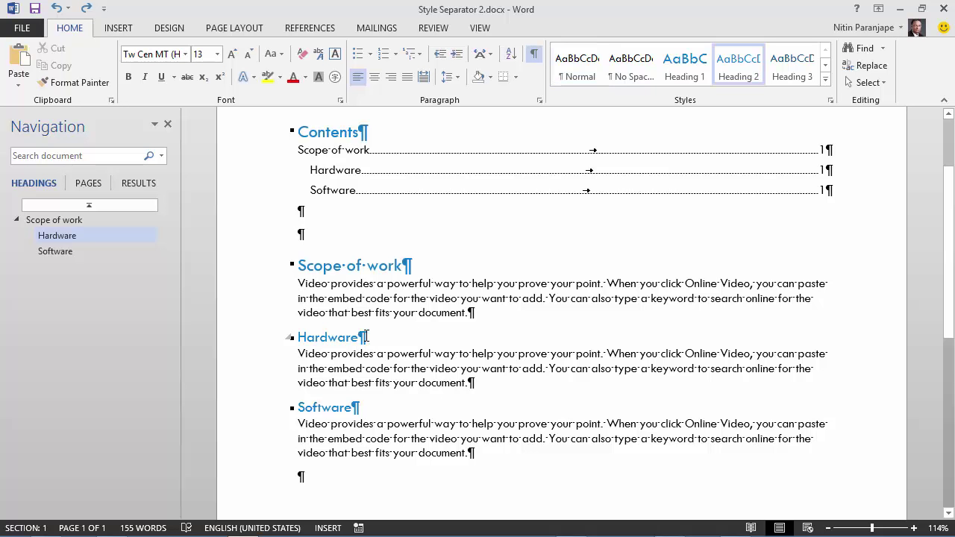
drag(370, 337, 364, 338)
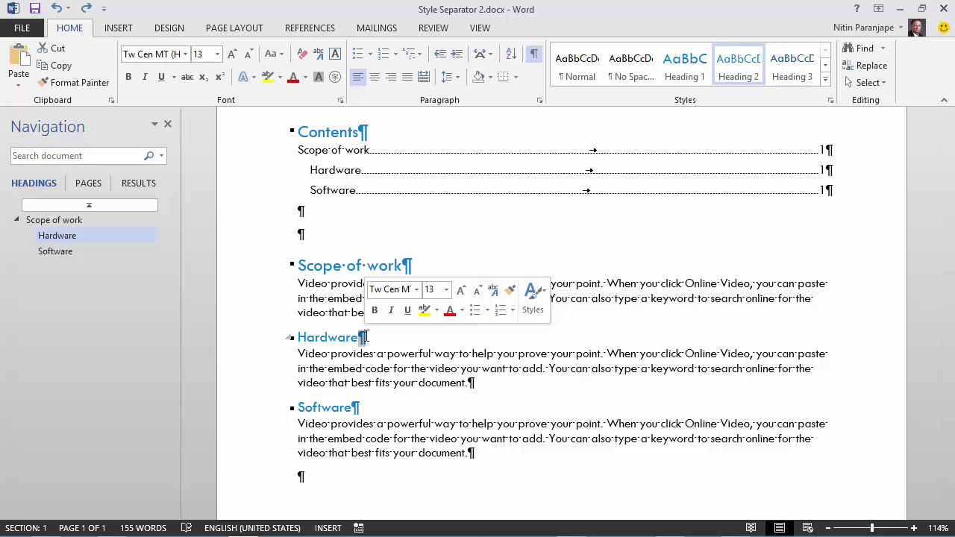
click(368, 340)
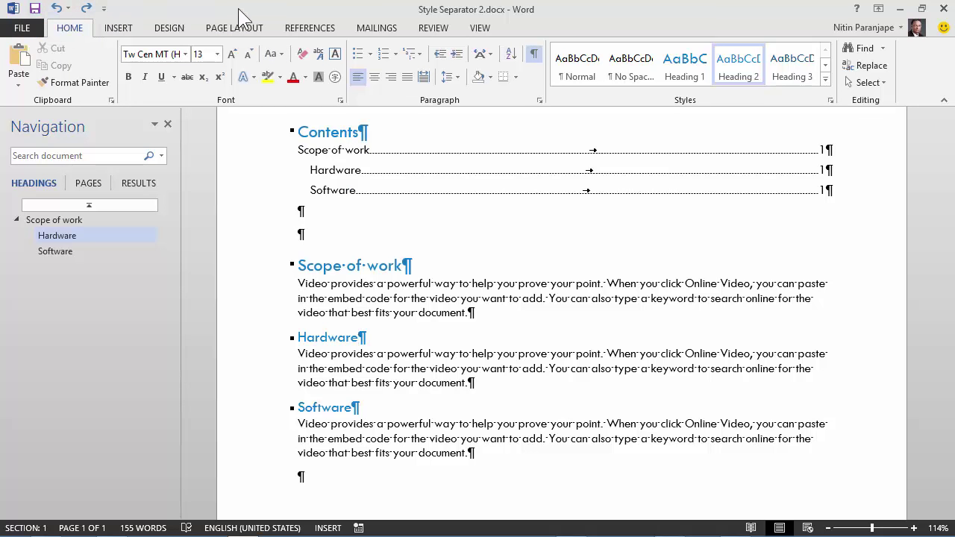
- Open the Quick Access Toolbar customization options and list All Commands as the available commands
right_click(241, 55)
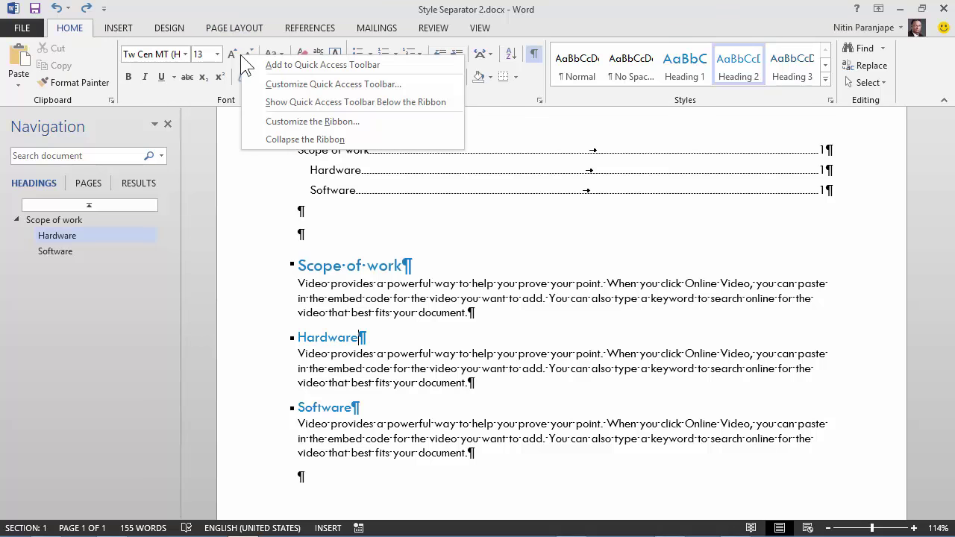
click(306, 84)
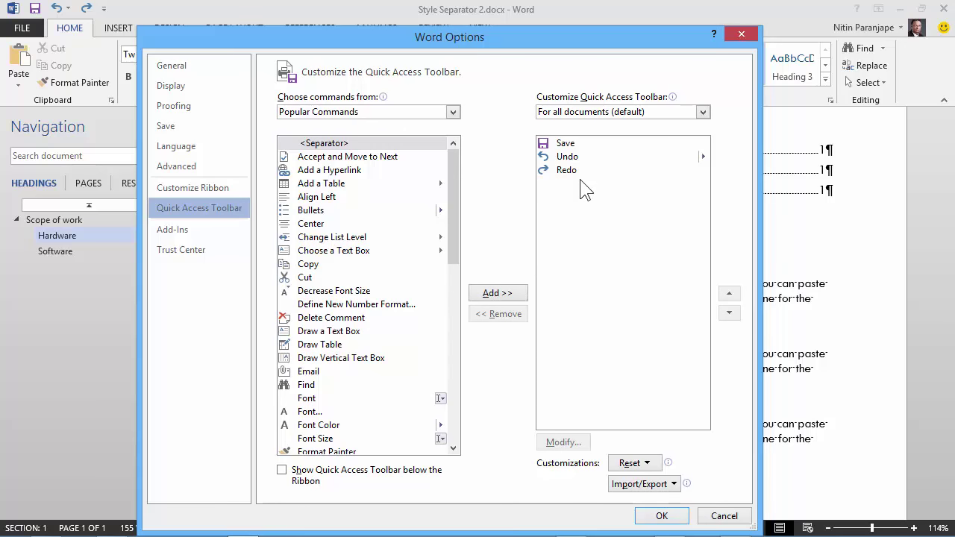
click(351, 114)
click(343, 152)
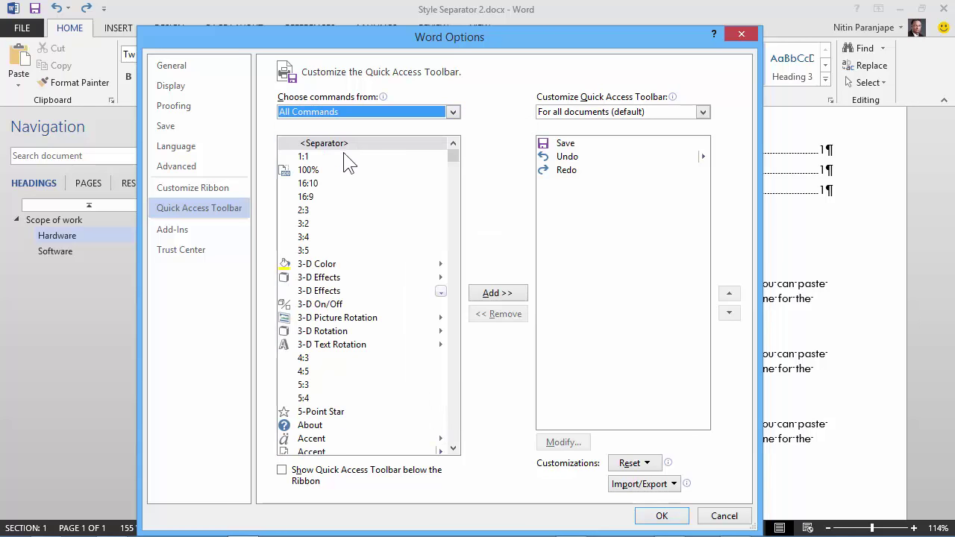
- Find the Style Separator command among all commands and add it to the Quick Access Toolbar for all documents
click(336, 212)
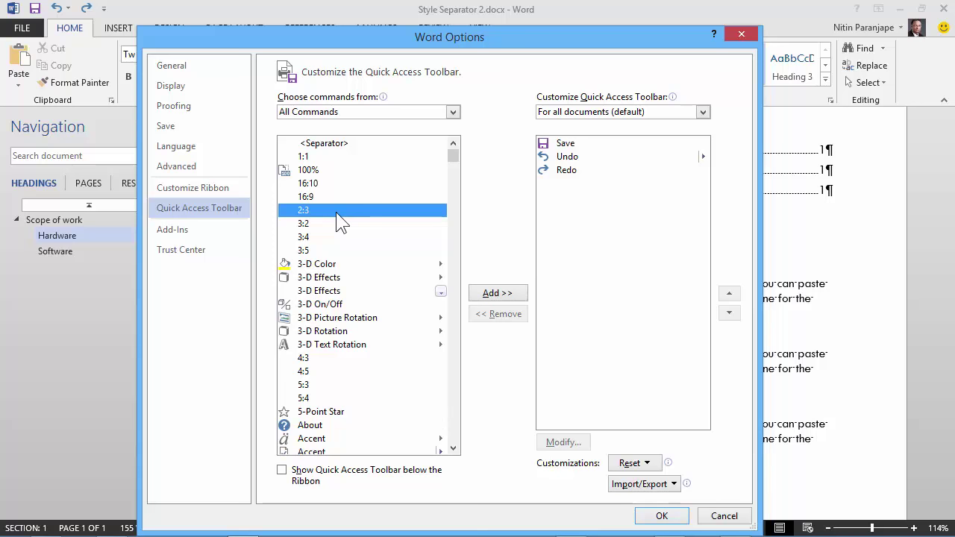
key(s)
key(t)
key(e)
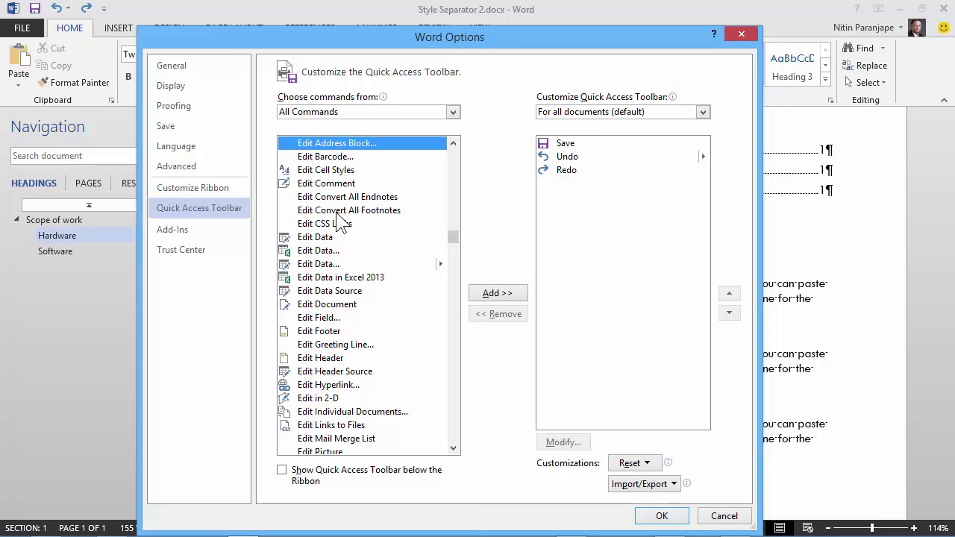
key(t)
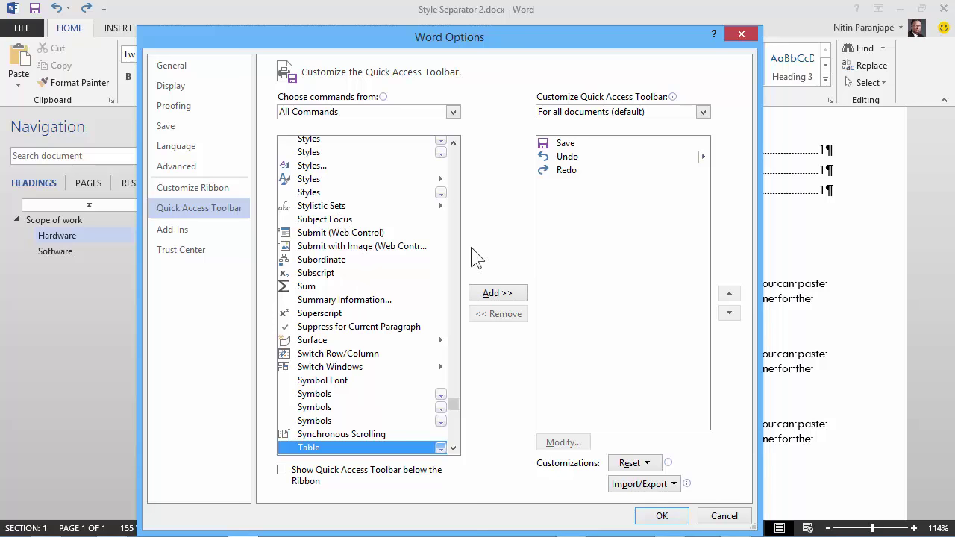
scroll(452, 252, up, 7)
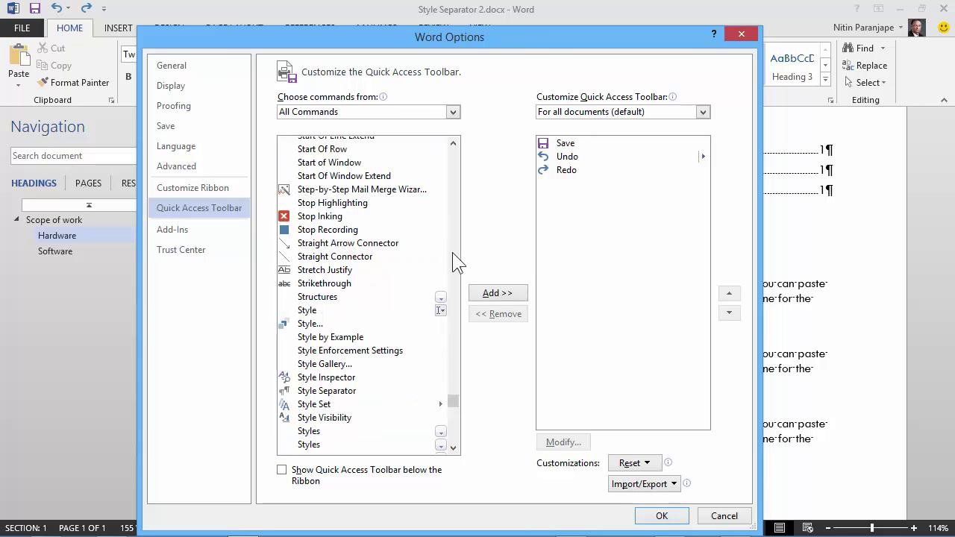
click(325, 392)
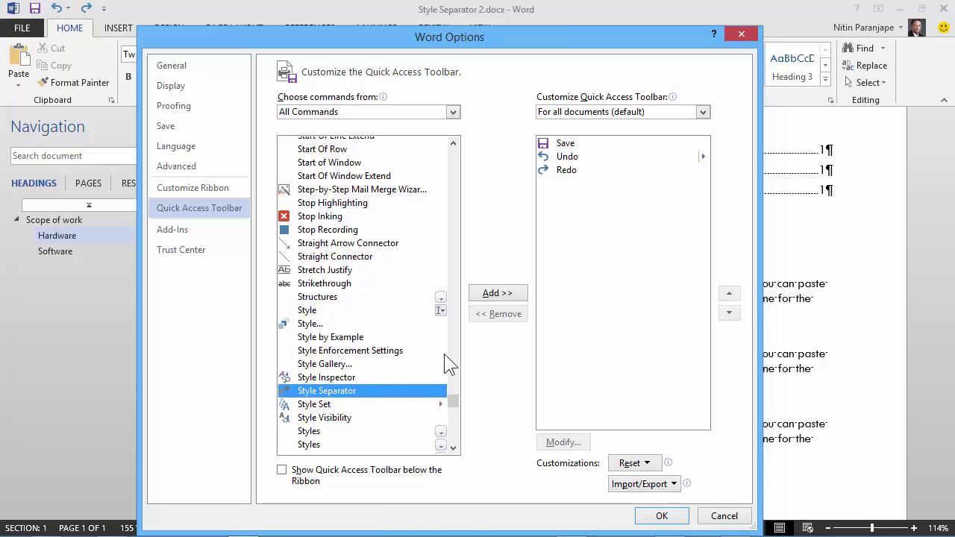
click(497, 294)
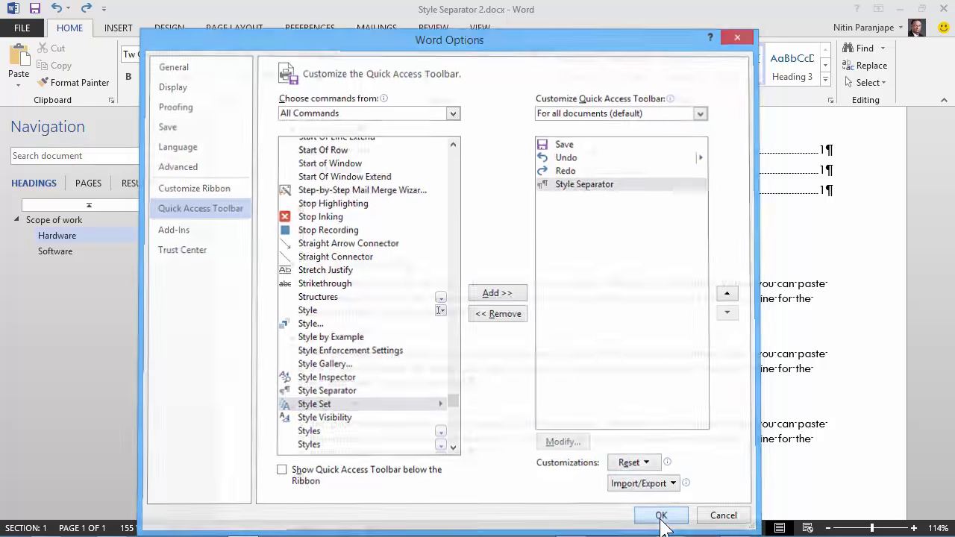
- Save the Quick Access Toolbar customization and apply the Style Separator to the Hardware heading, joining it with its body text
click(661, 516)
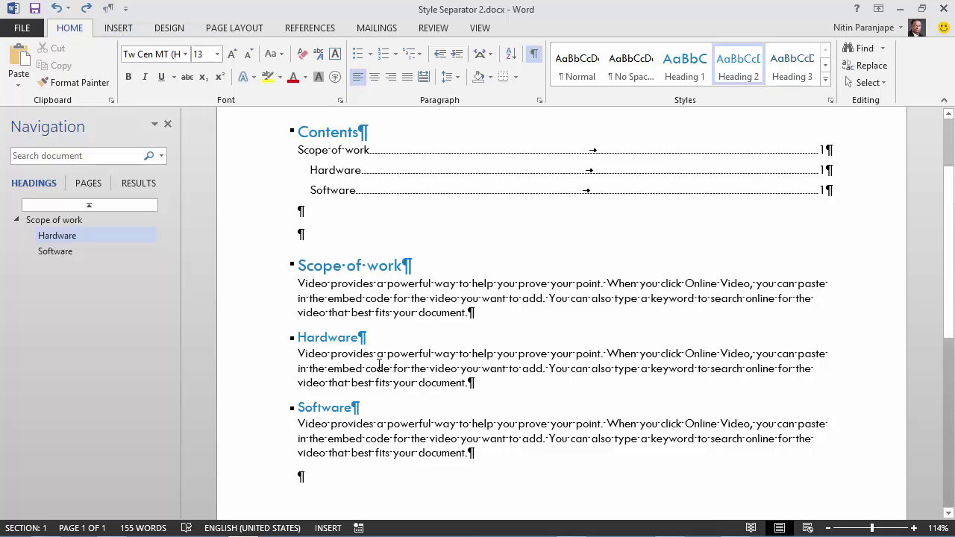
click(345, 337)
click(109, 11)
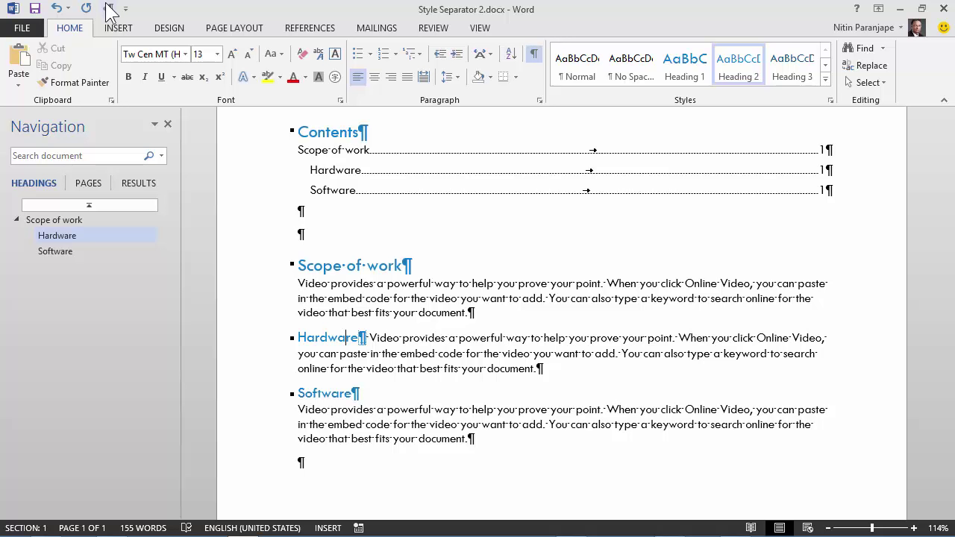
- Hide the formatting marks and apply the Style Separator to the Software heading, joining it with its body text
click(534, 55)
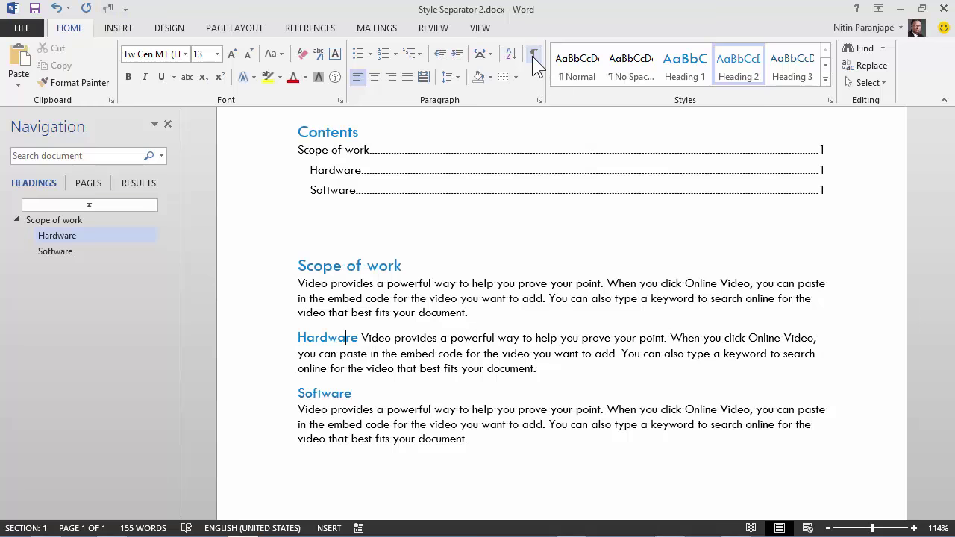
click(332, 394)
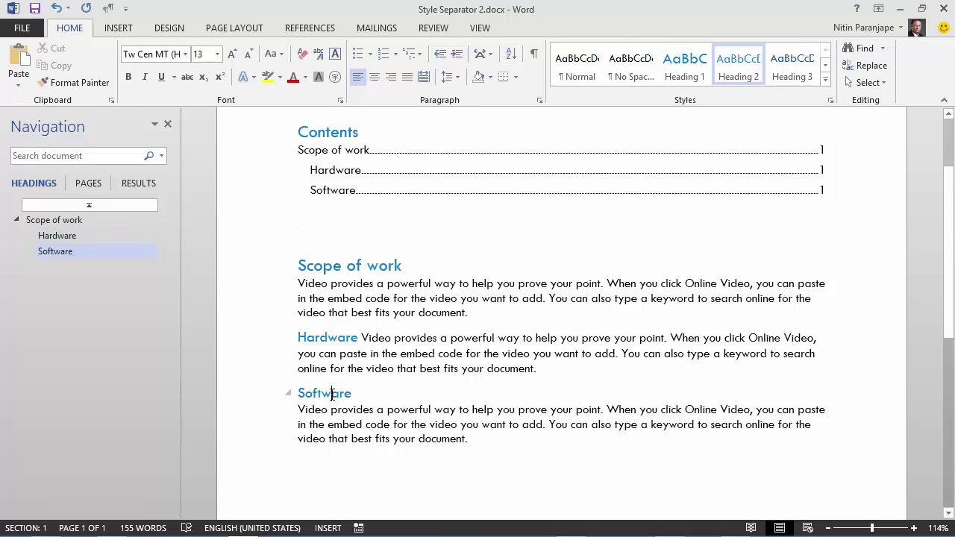
click(107, 14)
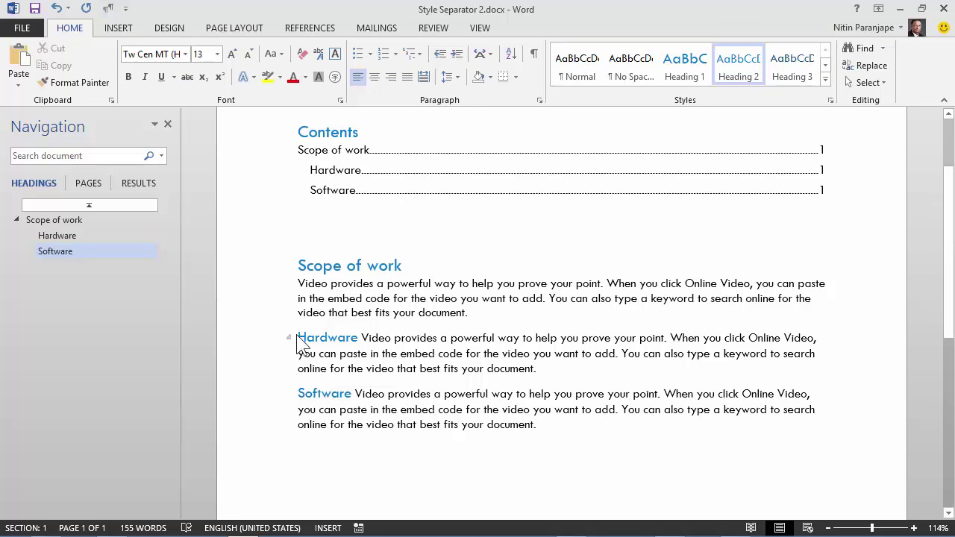
- Go to the Software heading in the document outline and update the entire table of contents
click(87, 251)
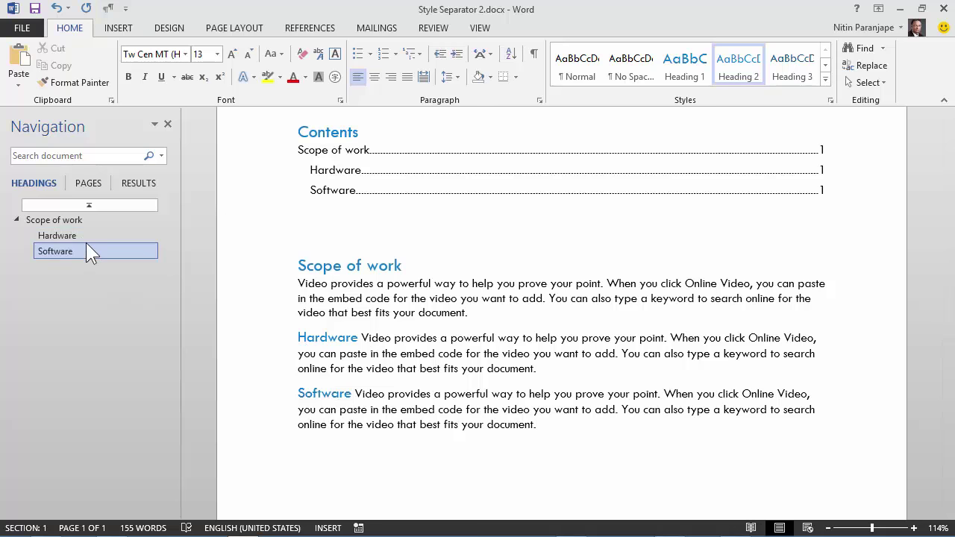
right_click(400, 166)
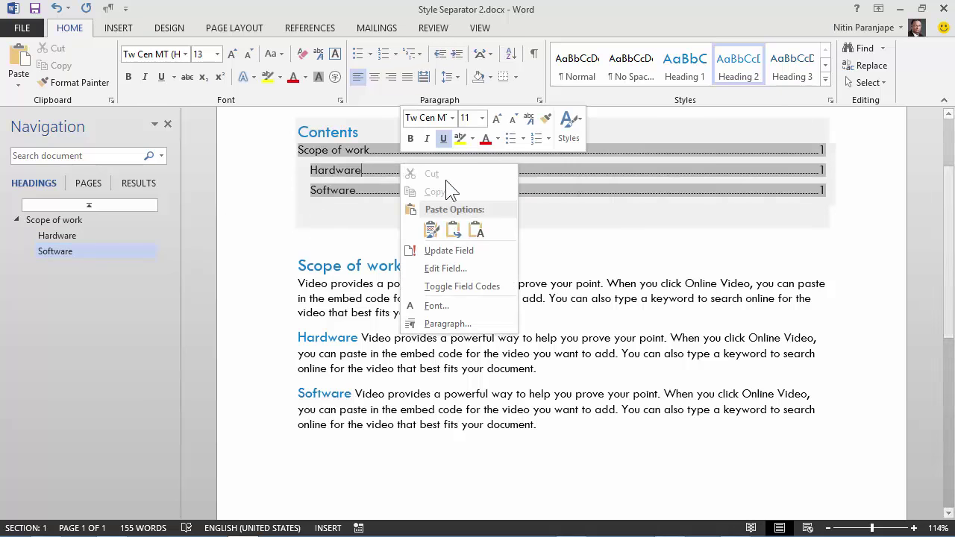
click(449, 251)
click(451, 275)
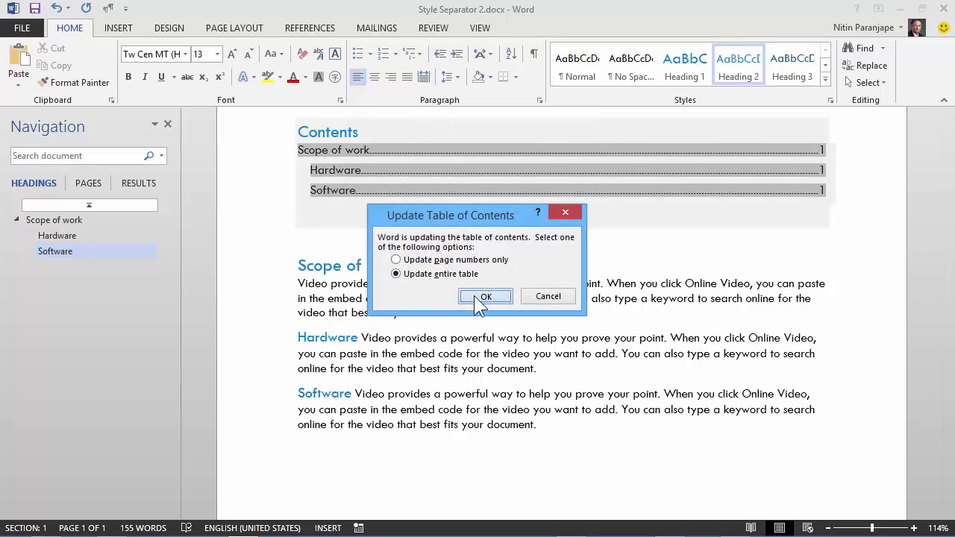
click(481, 297)
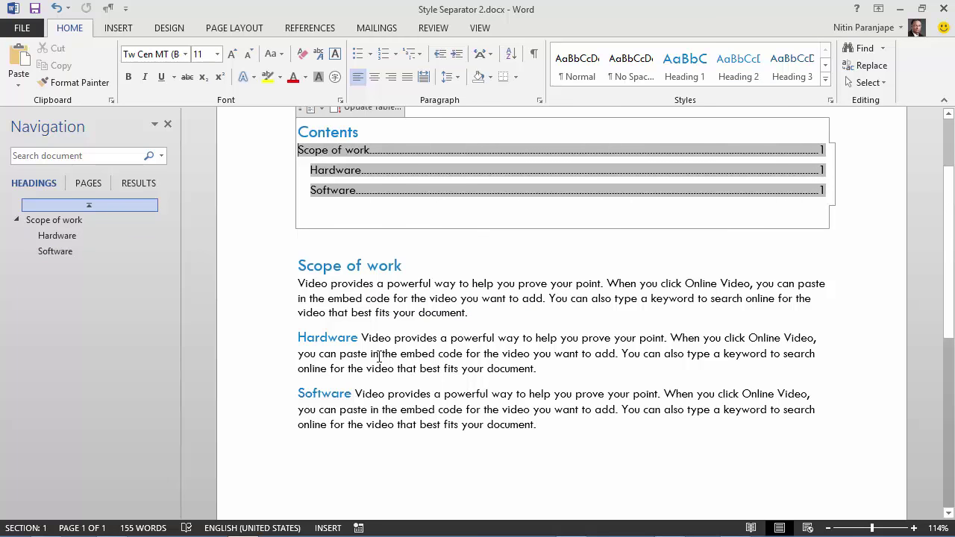
- Check which styles apply to the Hardware heading and to the body text on the same line
click(328, 340)
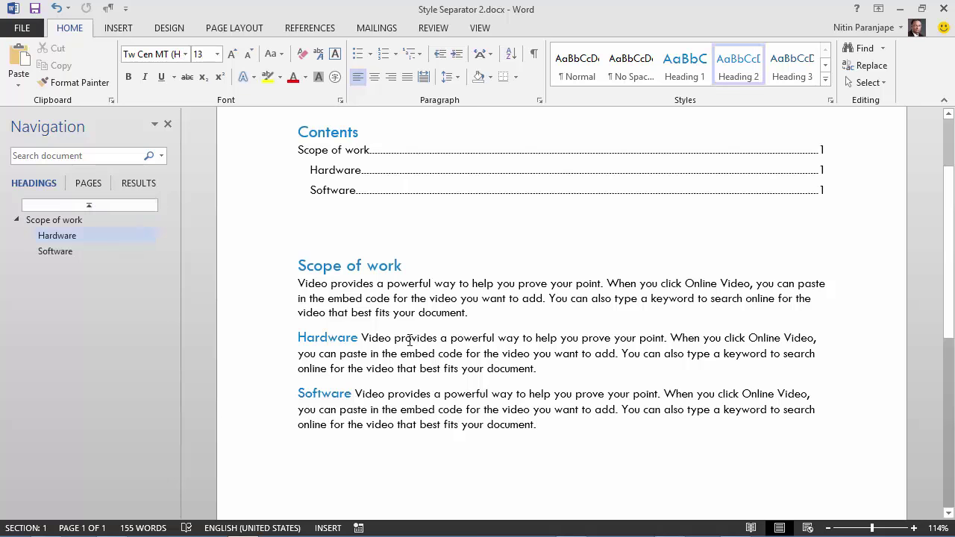
click(411, 340)
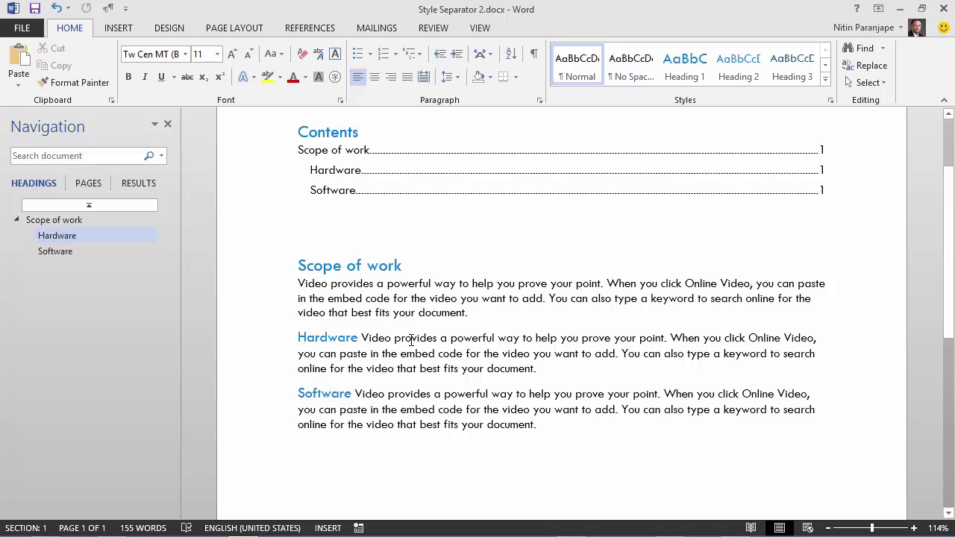